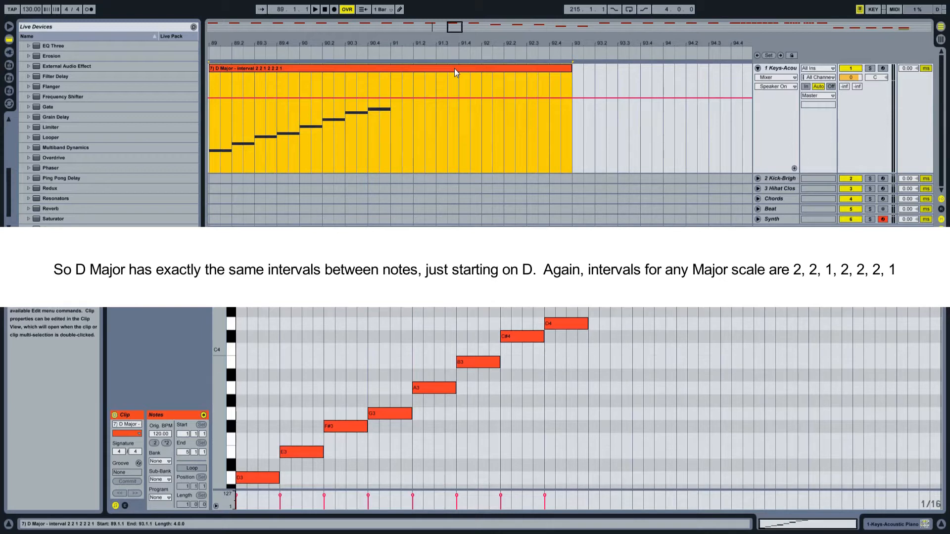
Play the example clips for the D Major, C Harmonic Minor, C Whole Tone, Blues and Persian scales, one after another.
key("space")
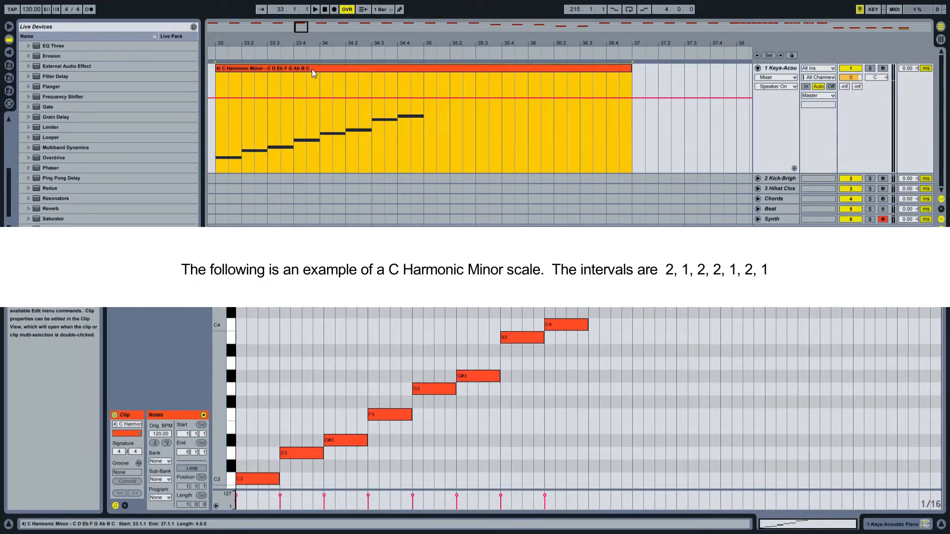
key("space")
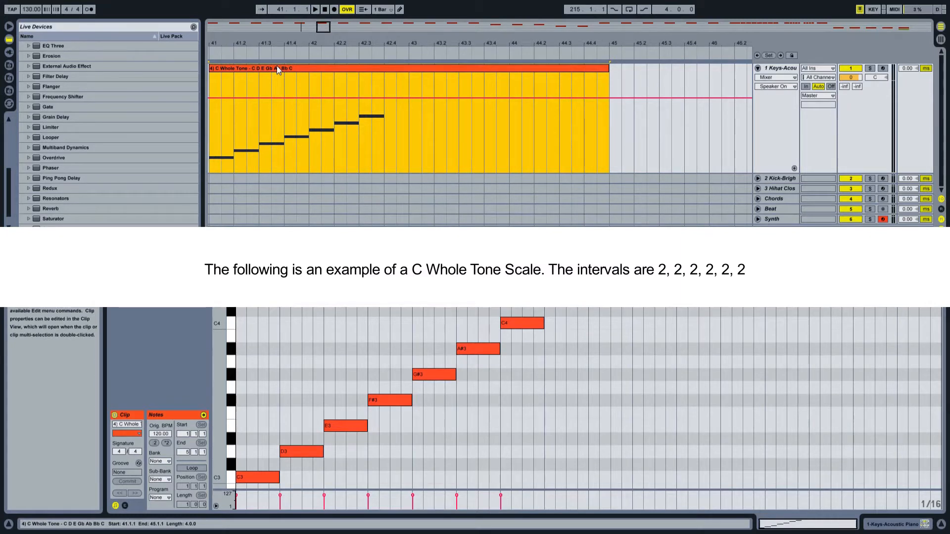
key("space")
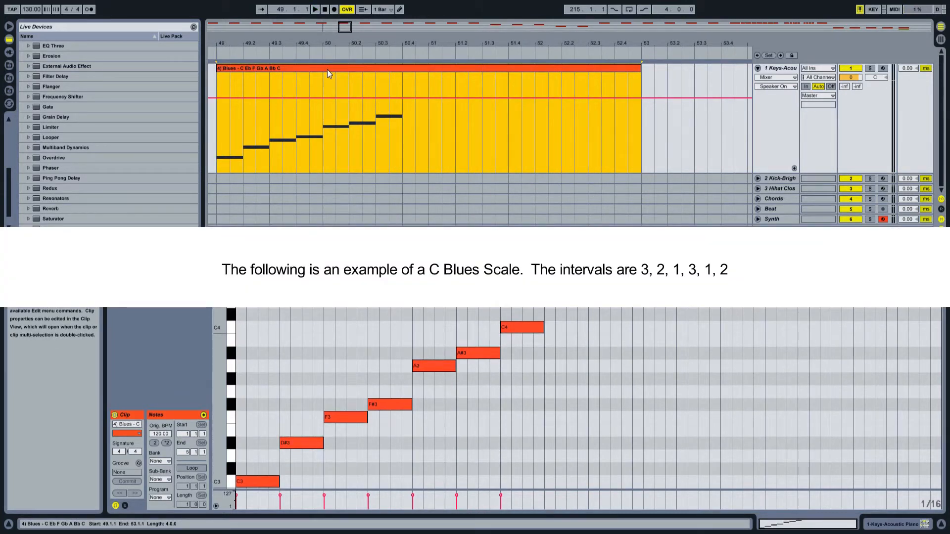
key("space")
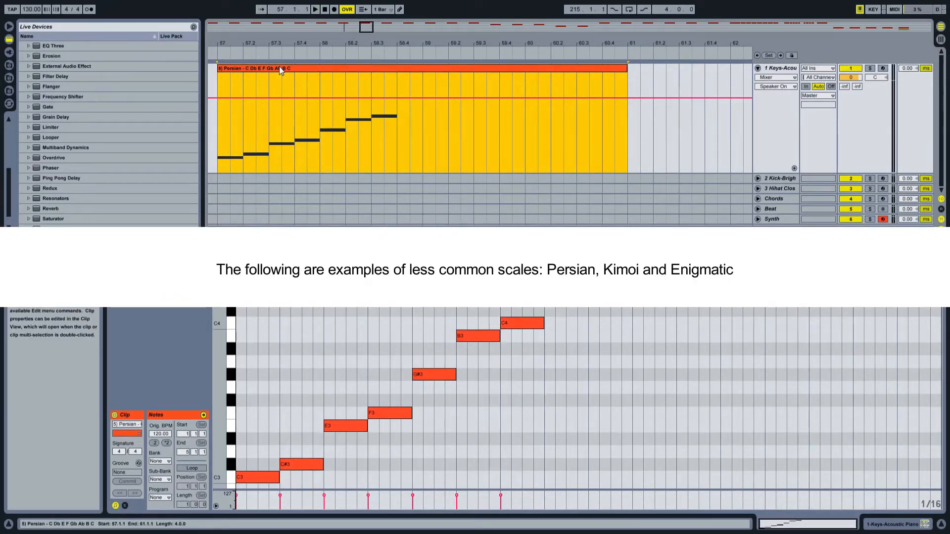
key("space")
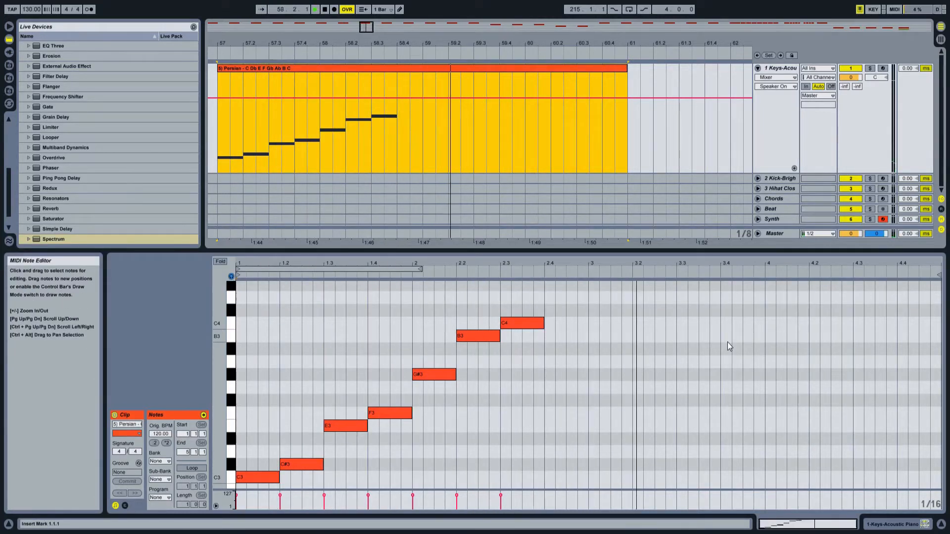
Open and play the Kumoi scale clip at bar 65 and the Enigmatic scale clip at bar 73.
left_click_drag(543, 45, 213, 43)
left_click(455, 68)
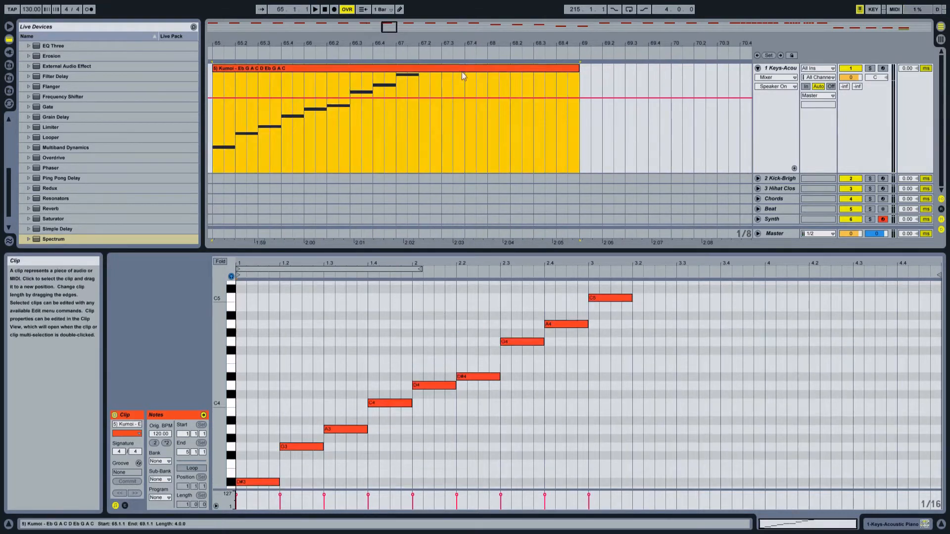
key("space")
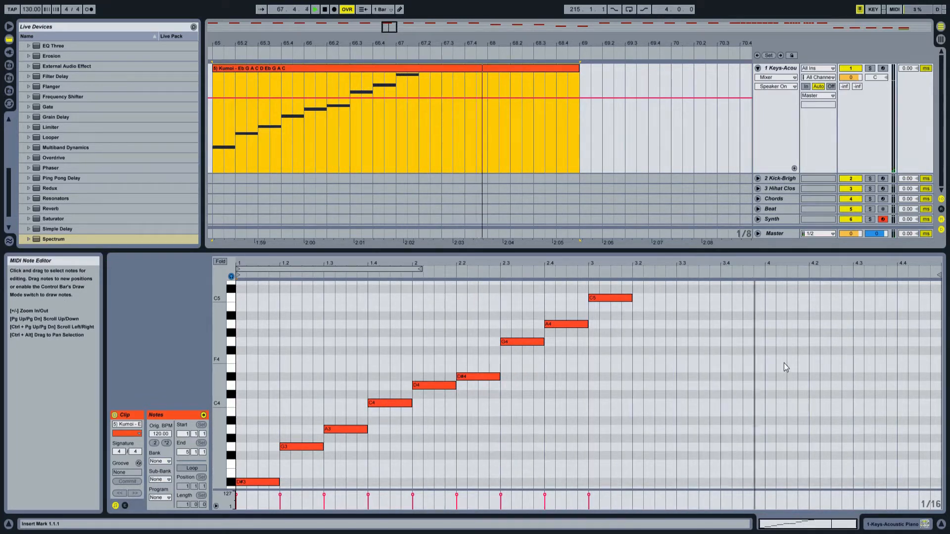
left_click_drag(683, 45, 4, 42)
left_click_drag(253, 41, 236, 42)
left_click(449, 68)
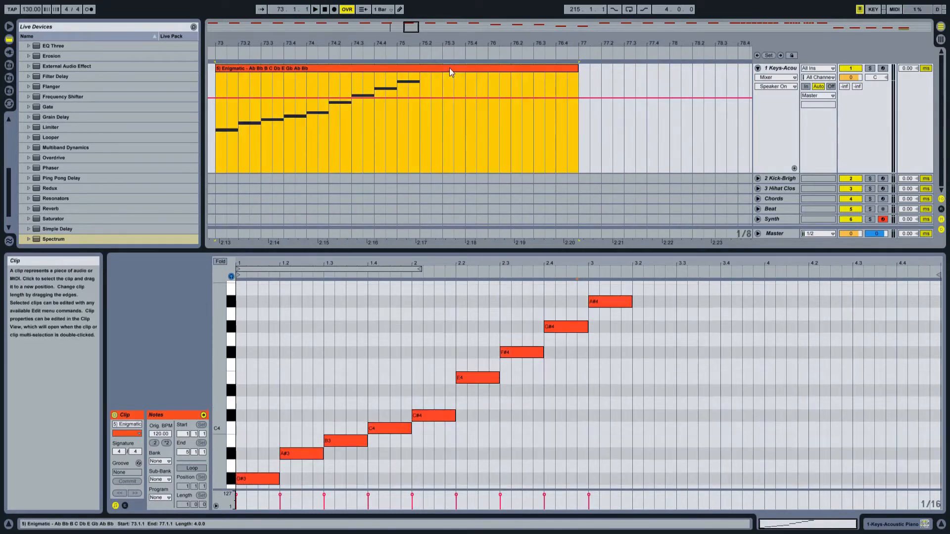
key("space")
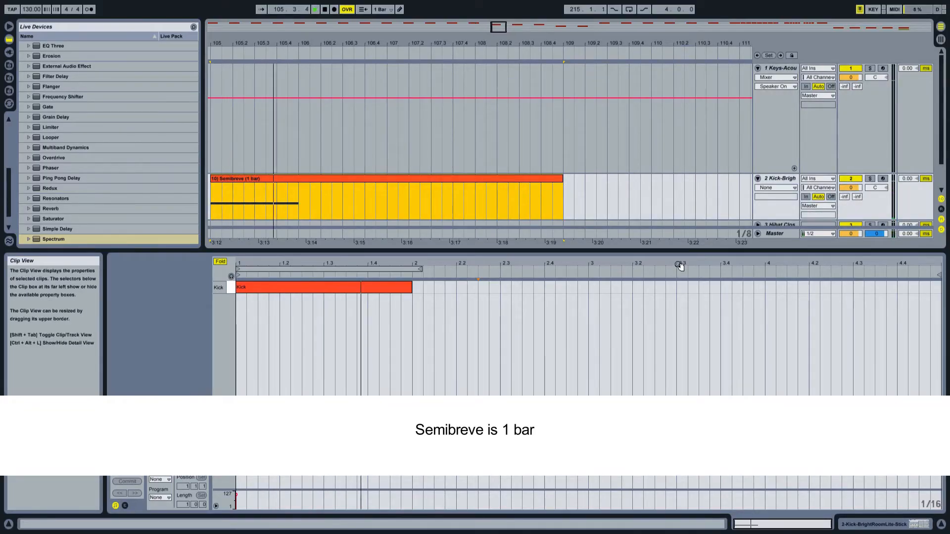
Open and play the Minim (1/2 bar) and Crotchet (1/4 bar) clips on the Kick track.
left_click_drag(606, 42, 210, 45)
left_click(295, 178)
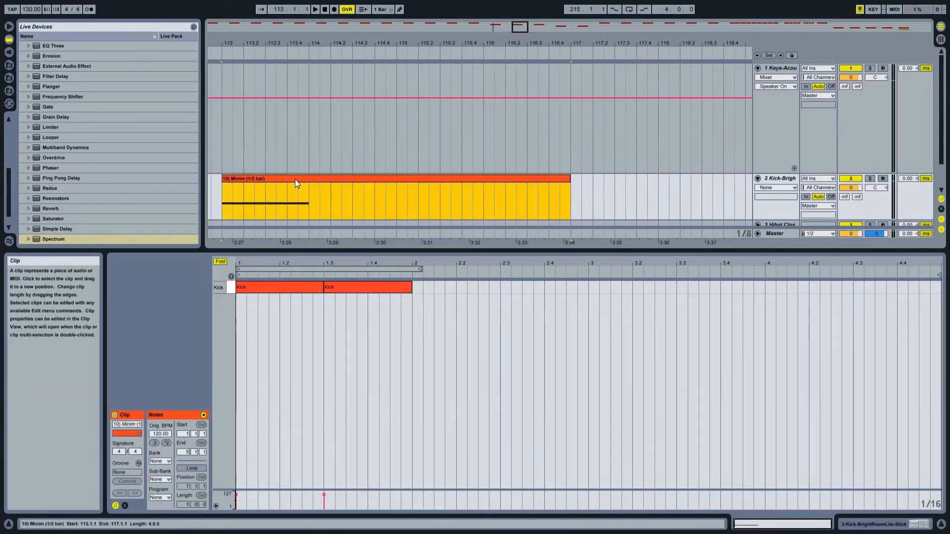
key("space")
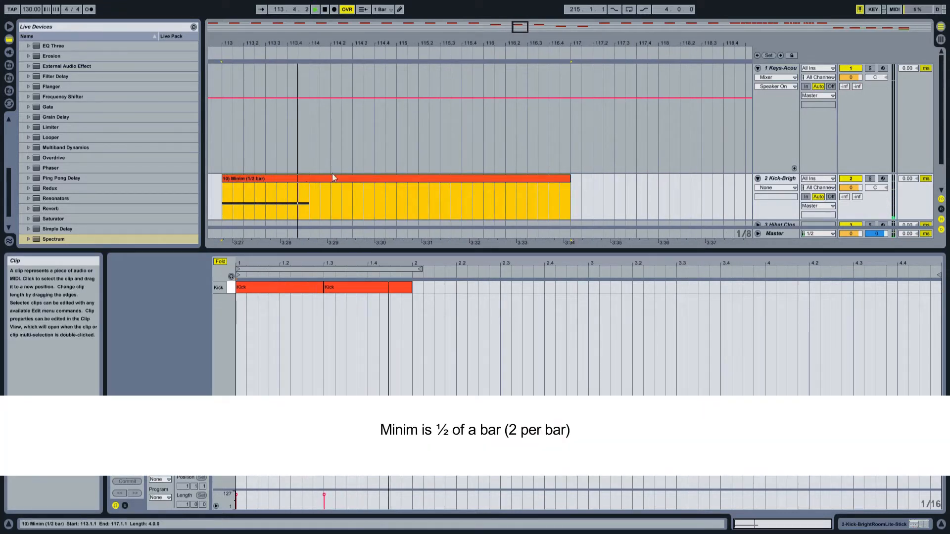
key("space")
left_click_drag(622, 43, 207, 55)
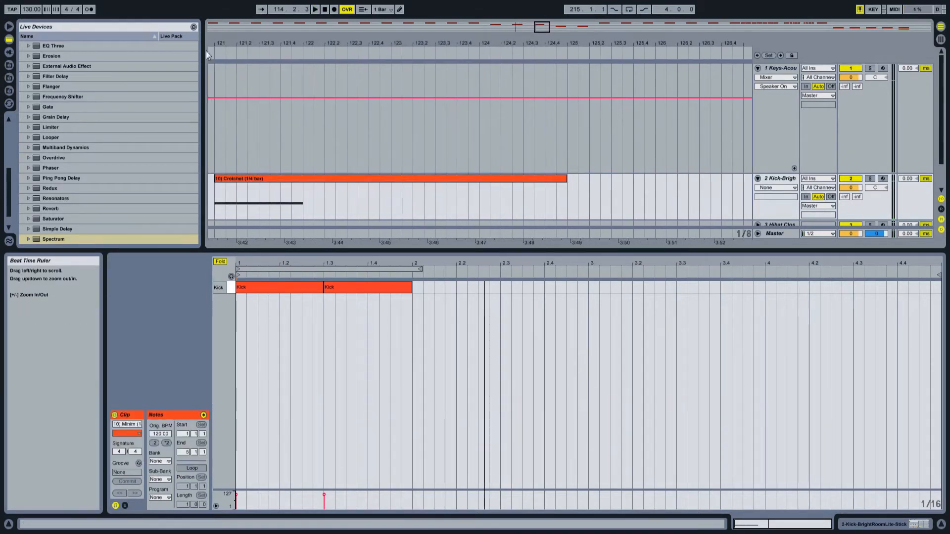
left_click(306, 179)
key("space")
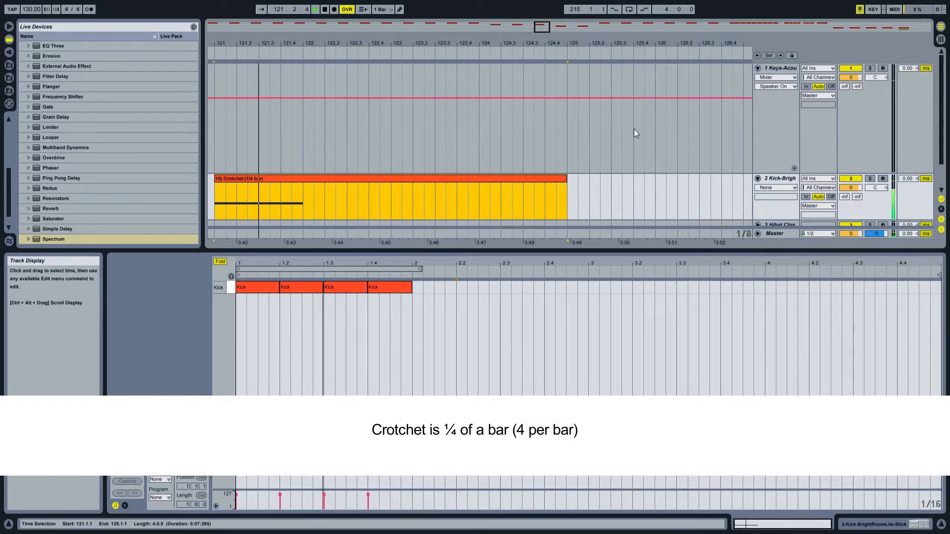
Unfold the closed hi-hat track, play its Quaver (1/8 Bar) clip and open the Semi quaver (1/16 Bar) clip.
left_click_drag(654, 43, 5, 43)
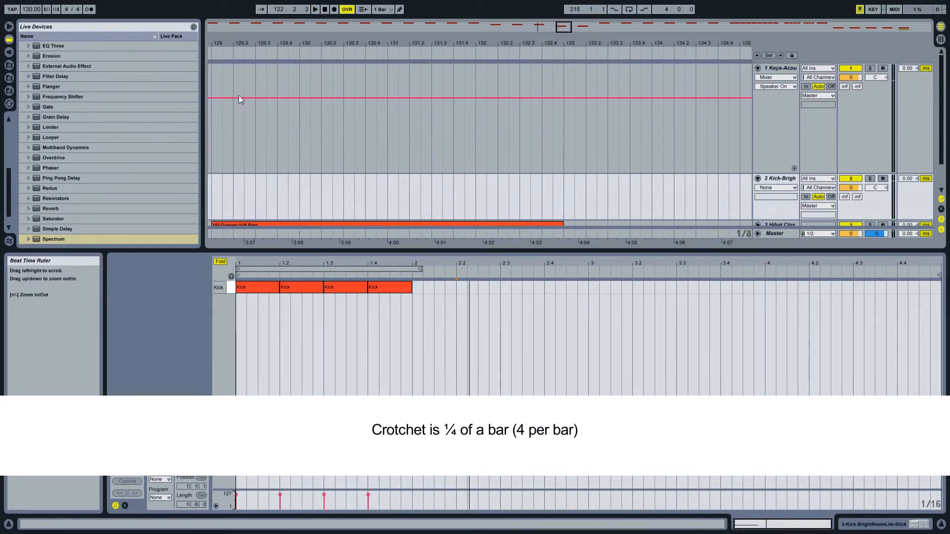
scroll(293, 161, "down", 2)
left_click(336, 194)
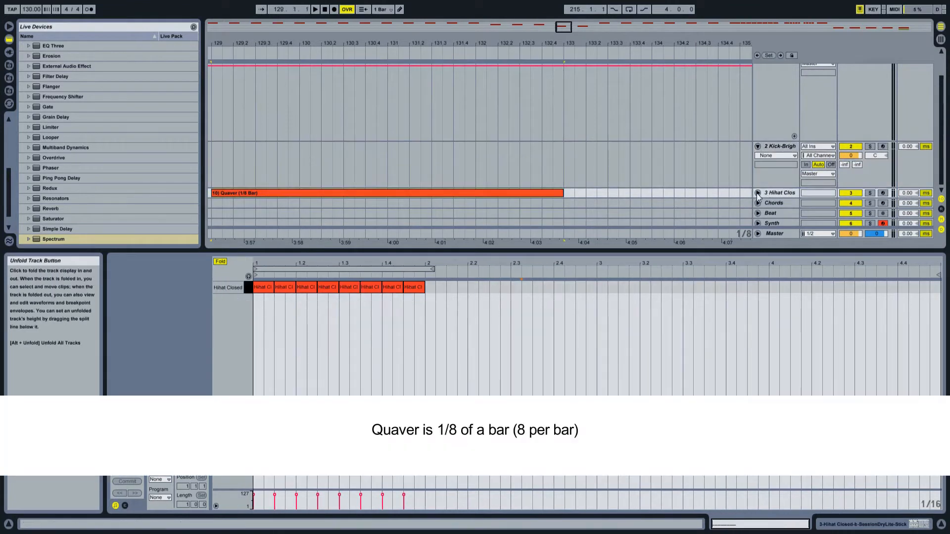
left_click(758, 193)
key("space")
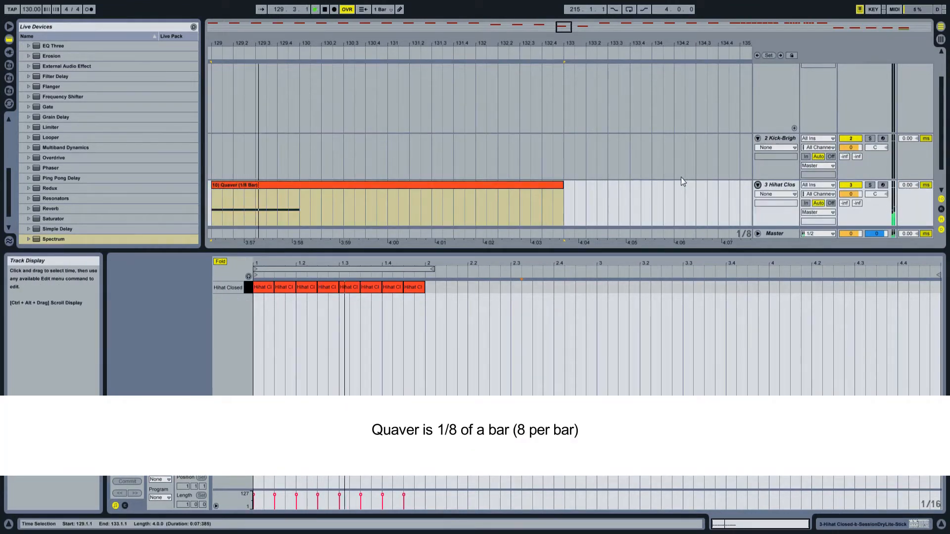
left_click_drag(627, 44, 0, 44)
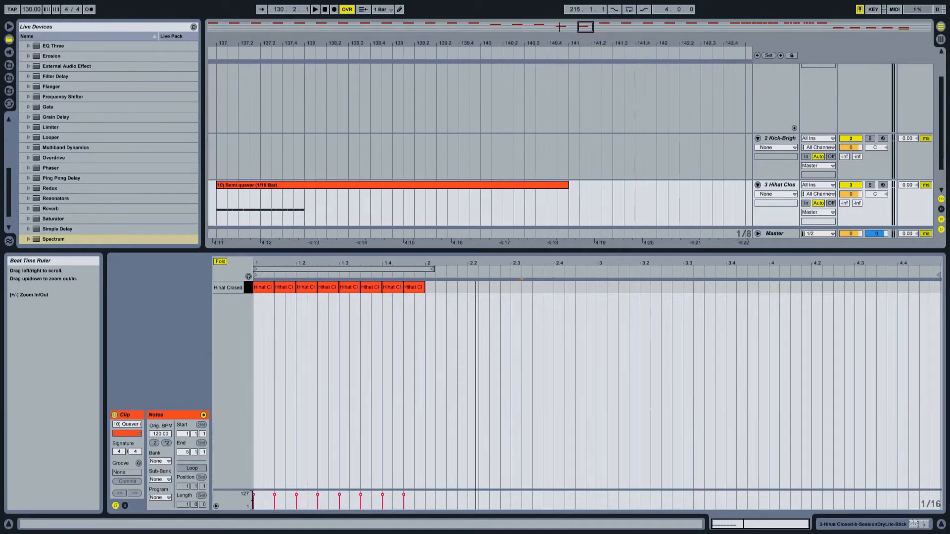
left_click(310, 185)
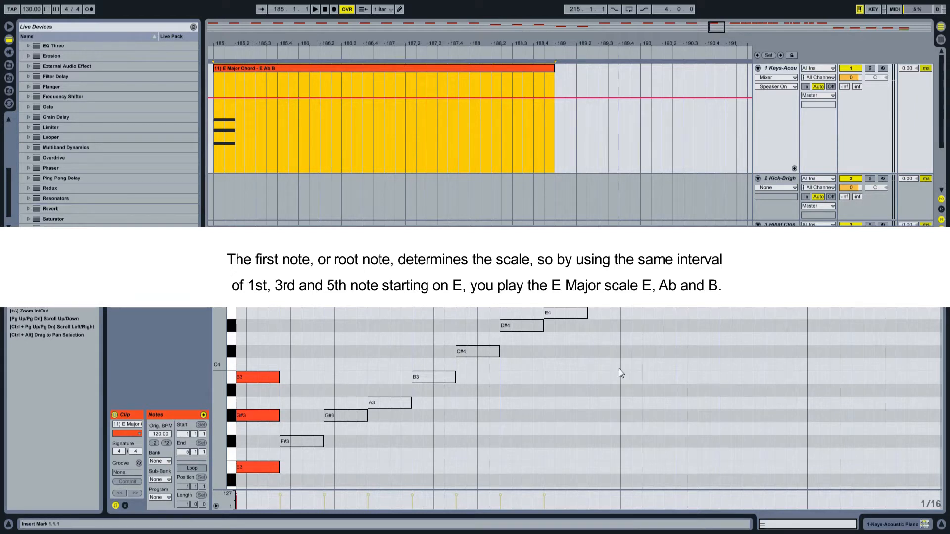
Play the E Major, C Harmonic Minor, C Major 7 and C Major 7 + 9 chord clips on the Keys track.
key("space")
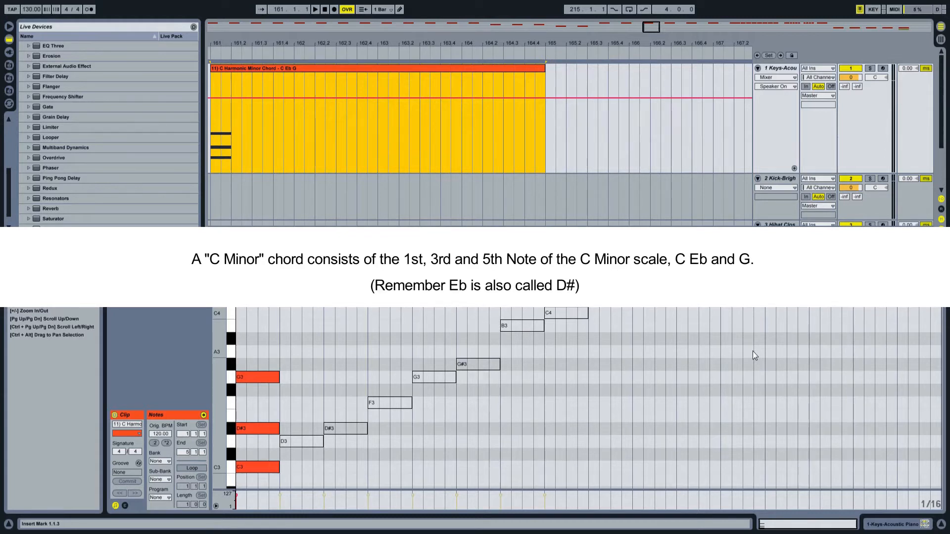
key("space")
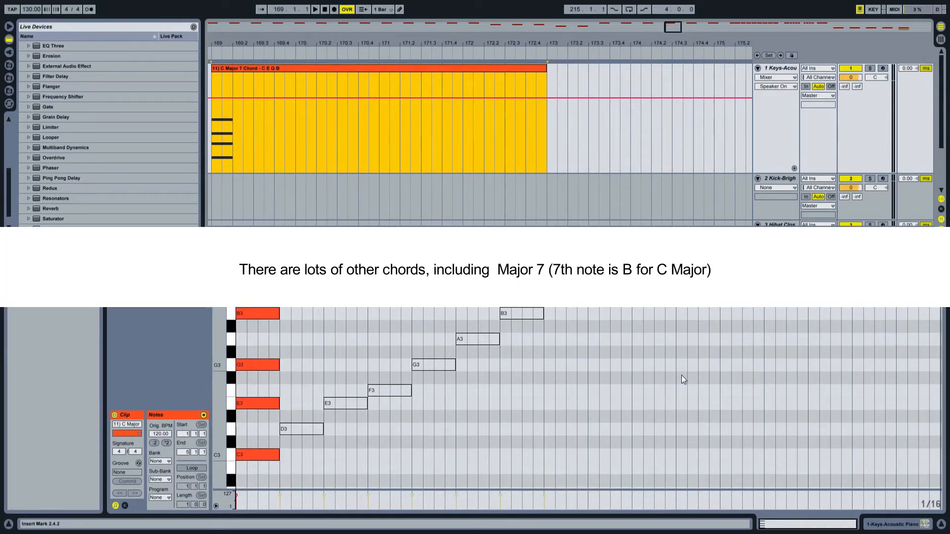
key("space")
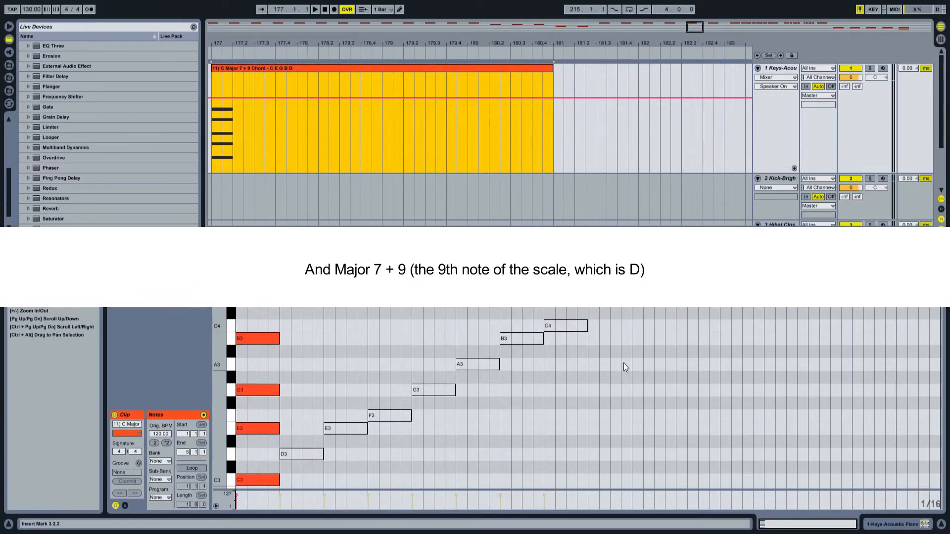
key("space")
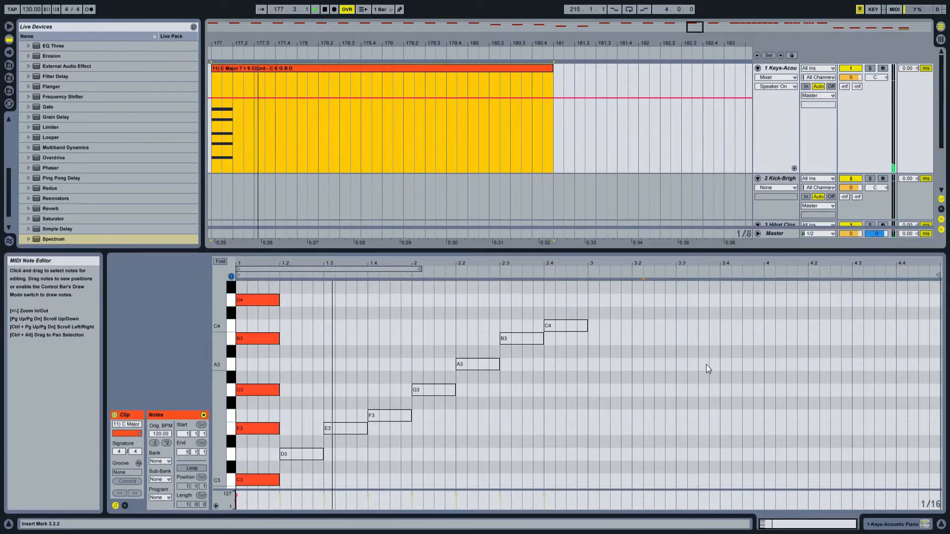
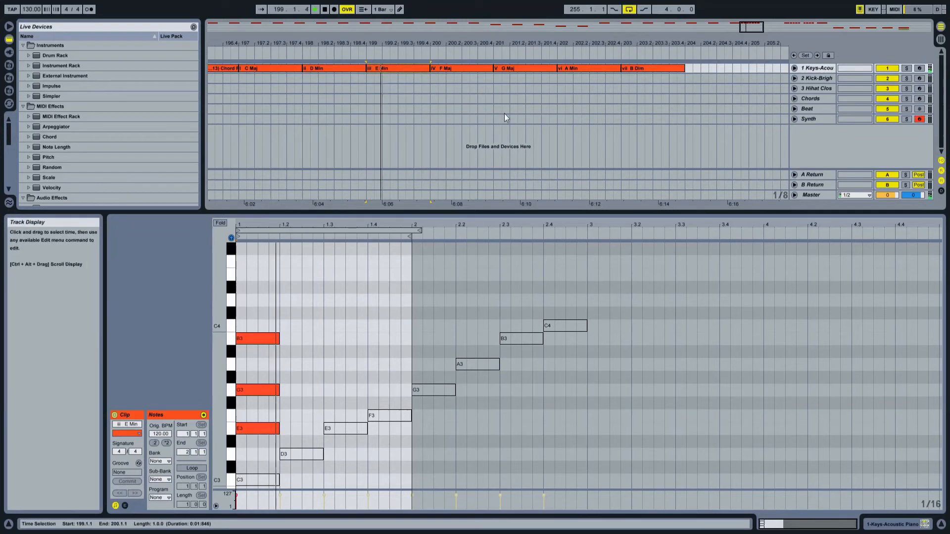
View the notes of the F Maj, G Maj, A Min and B Dim chord clips in turn during playback.
left_click(467, 69)
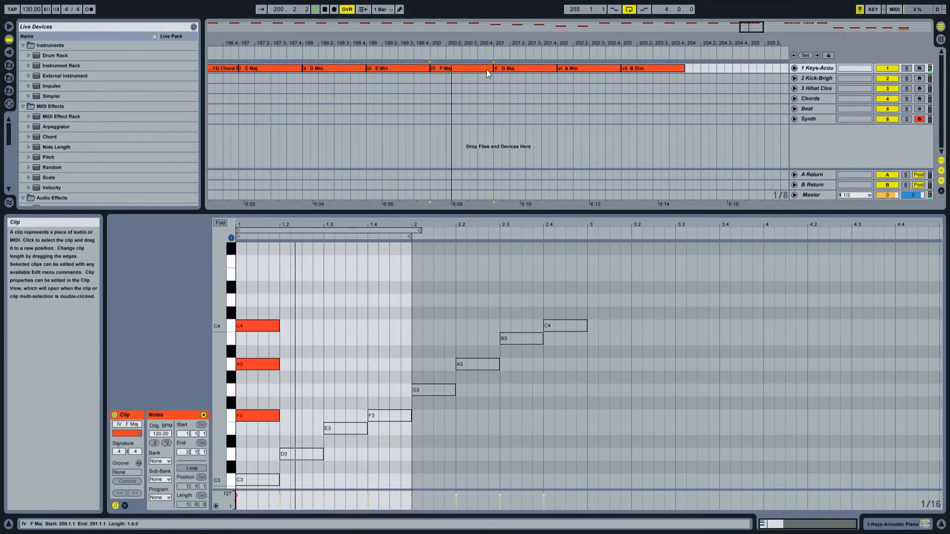
left_click(541, 68)
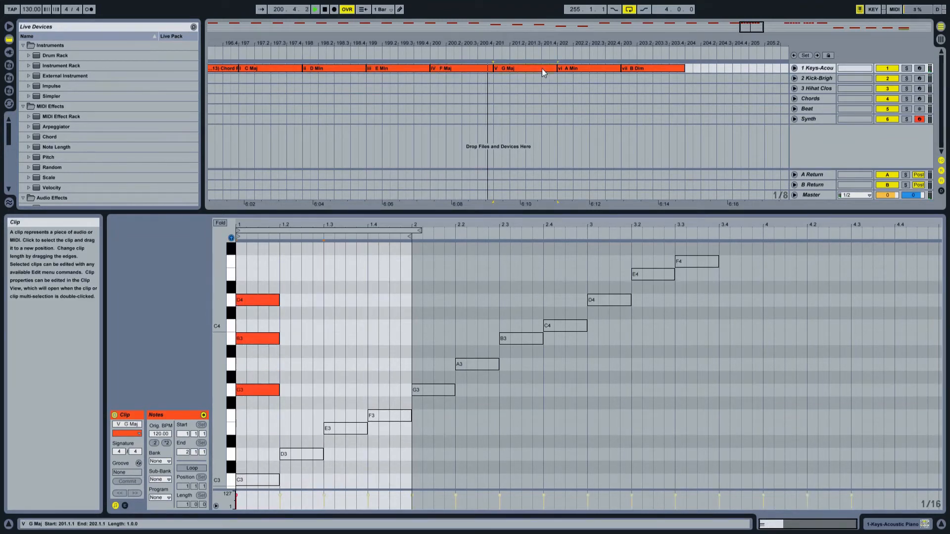
left_click(584, 66)
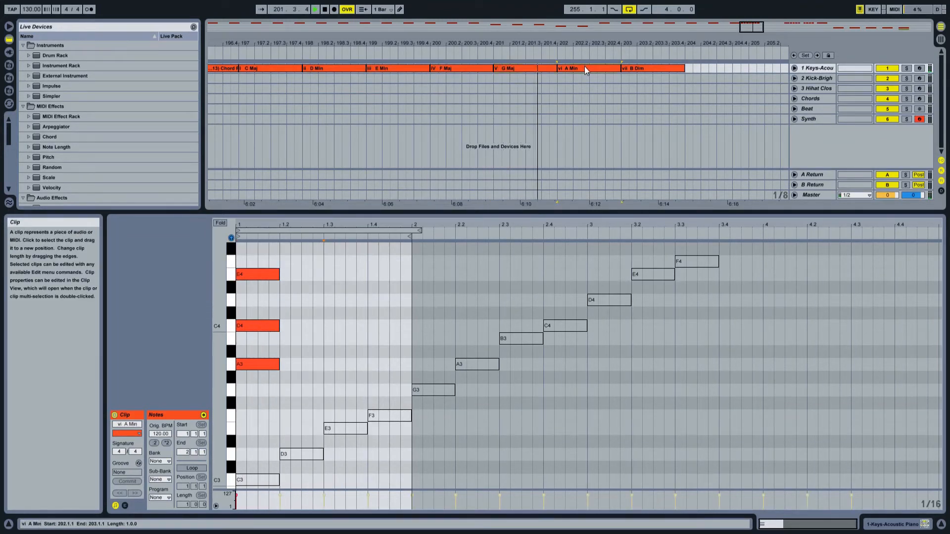
left_click(649, 68)
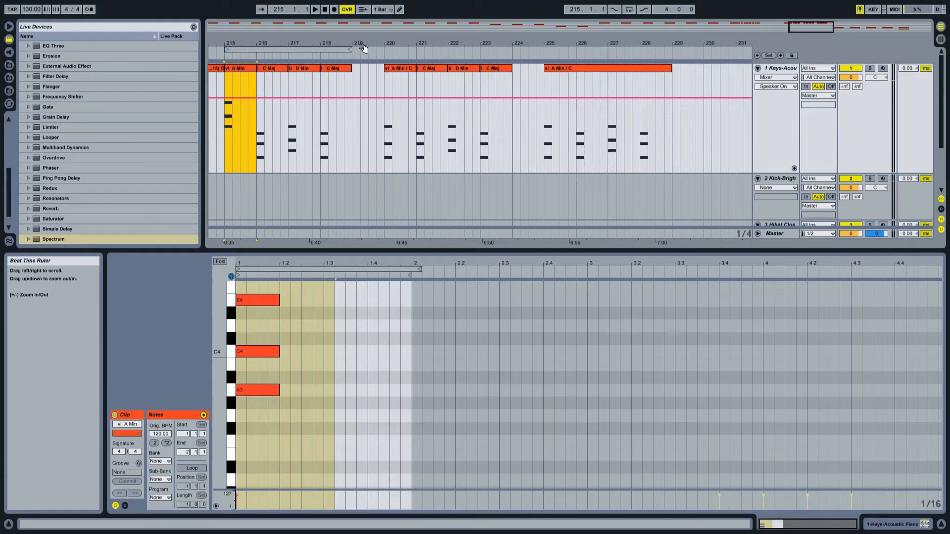
Play the progression from bar 215 while viewing its C Maj, D Min and C Maj clips, and open the Part 2 clip on the Chords track.
key("space")
left_click(277, 69)
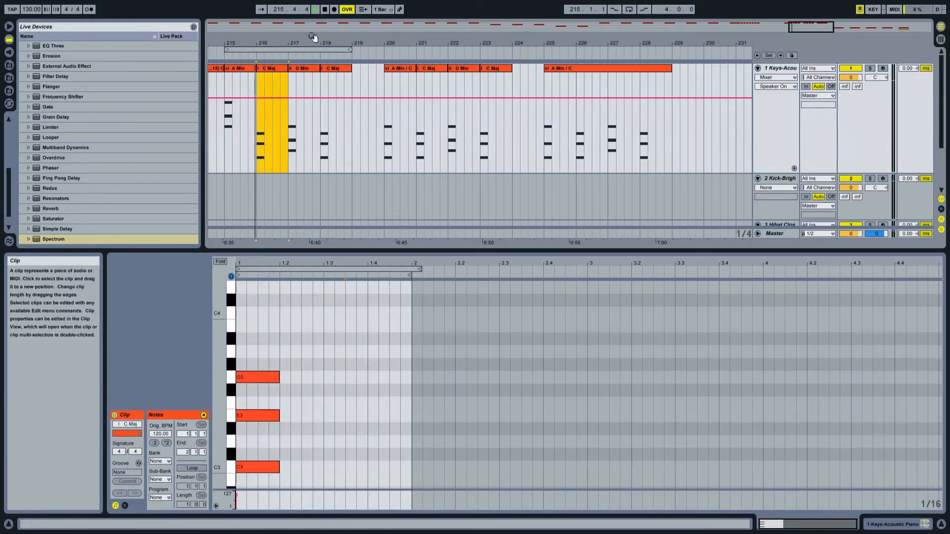
left_click(307, 69)
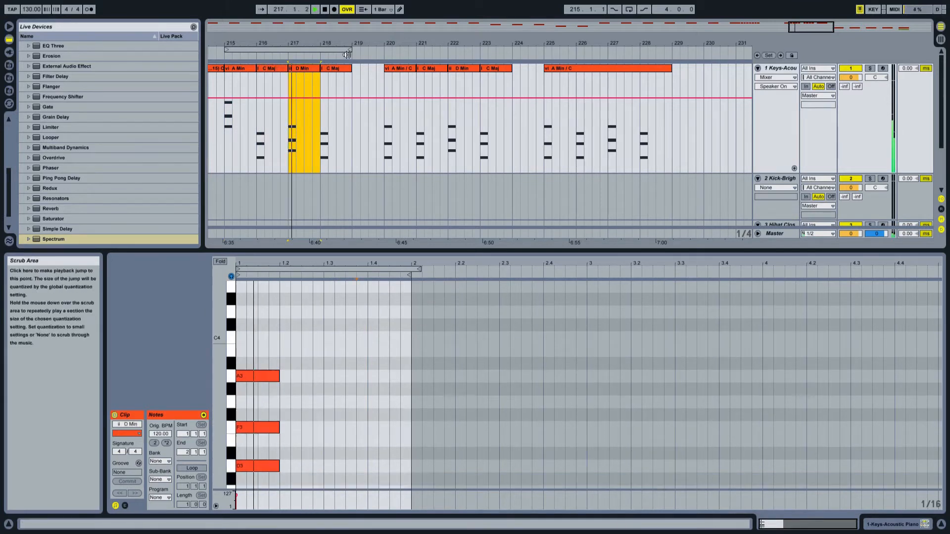
left_click(342, 69)
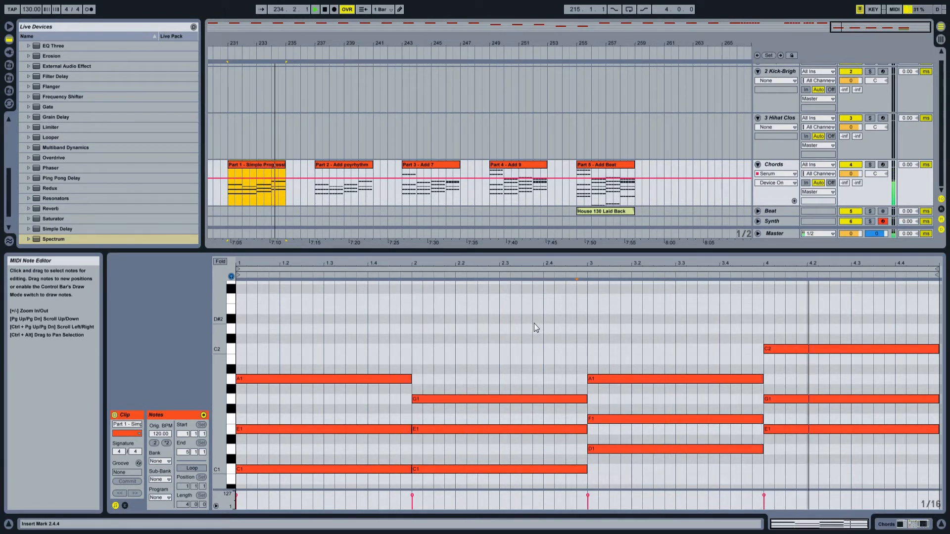
left_click(340, 164)
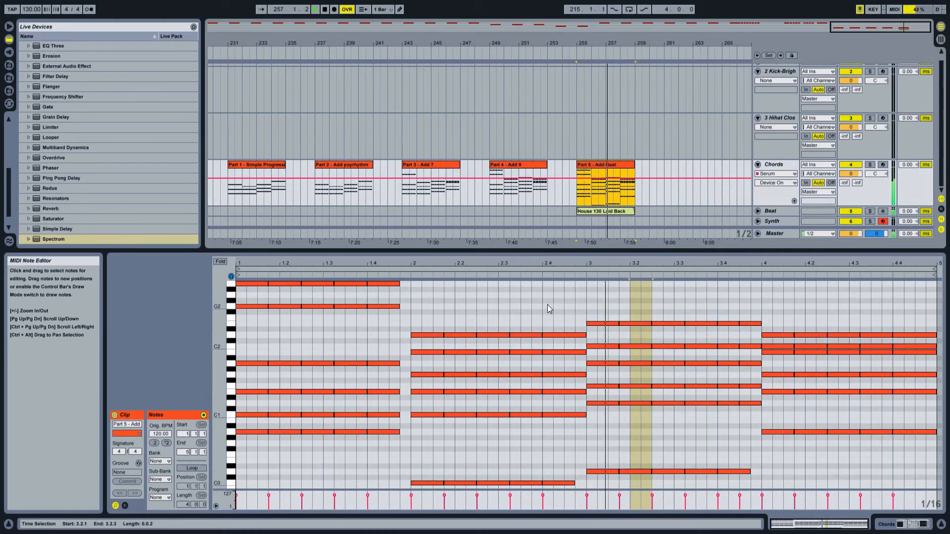
Loop the Part 5 - Add Beat clip and choose Serum as the automation device for the Chords track.
right_click(600, 168)
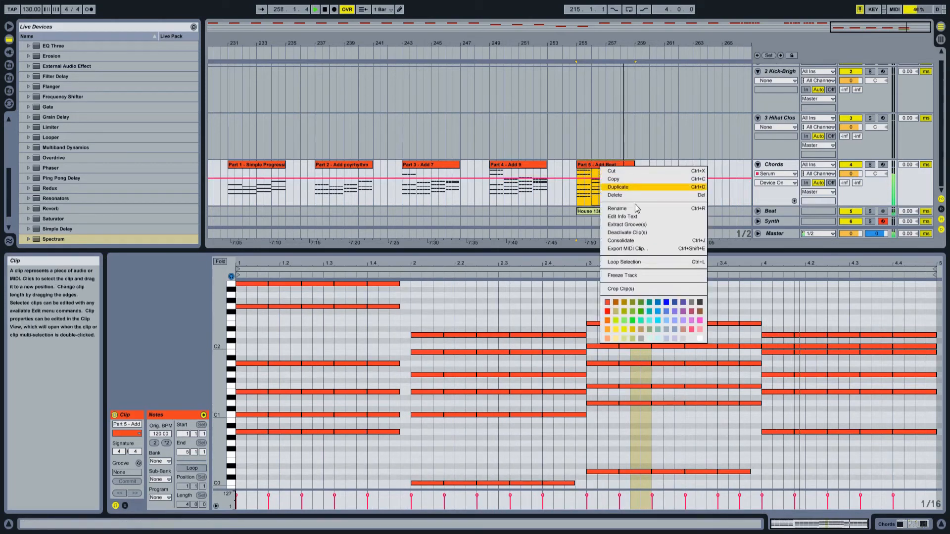
left_click(640, 262)
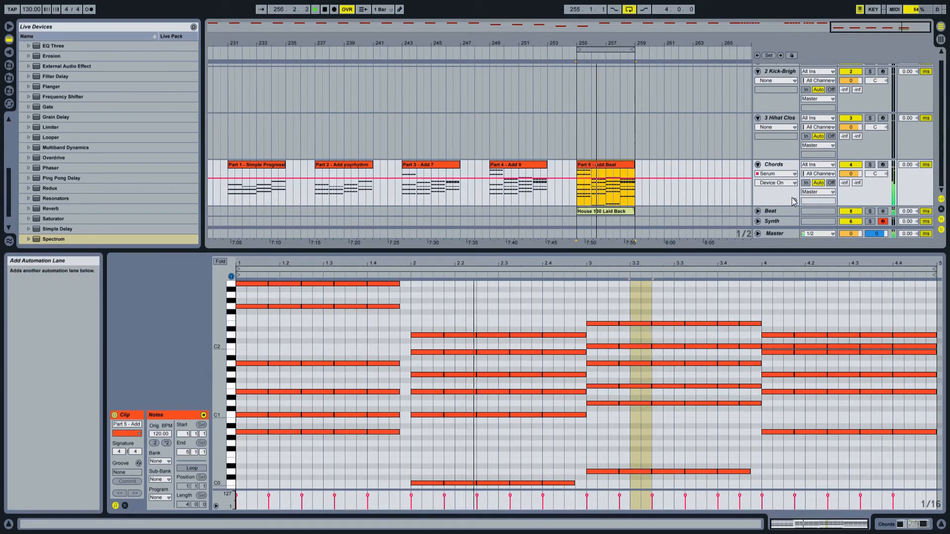
left_click(781, 175)
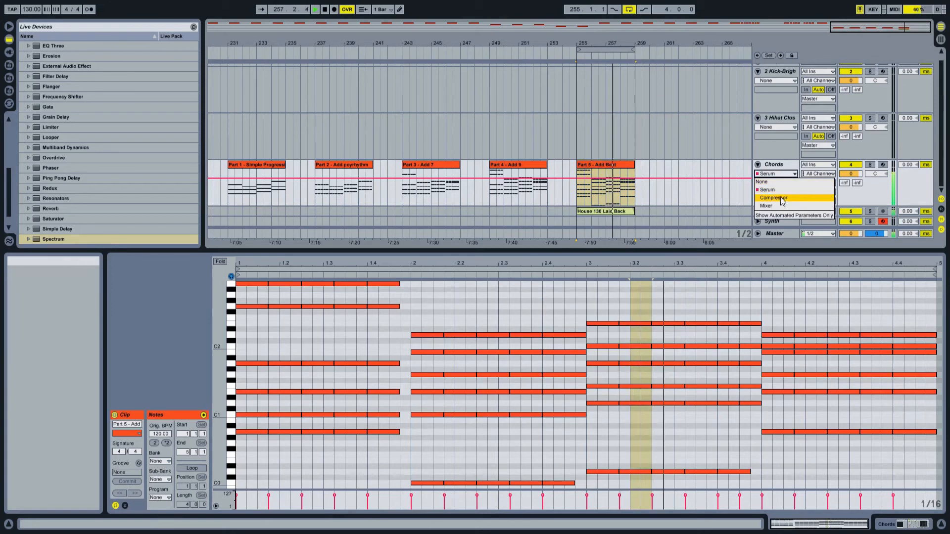
left_click(782, 189)
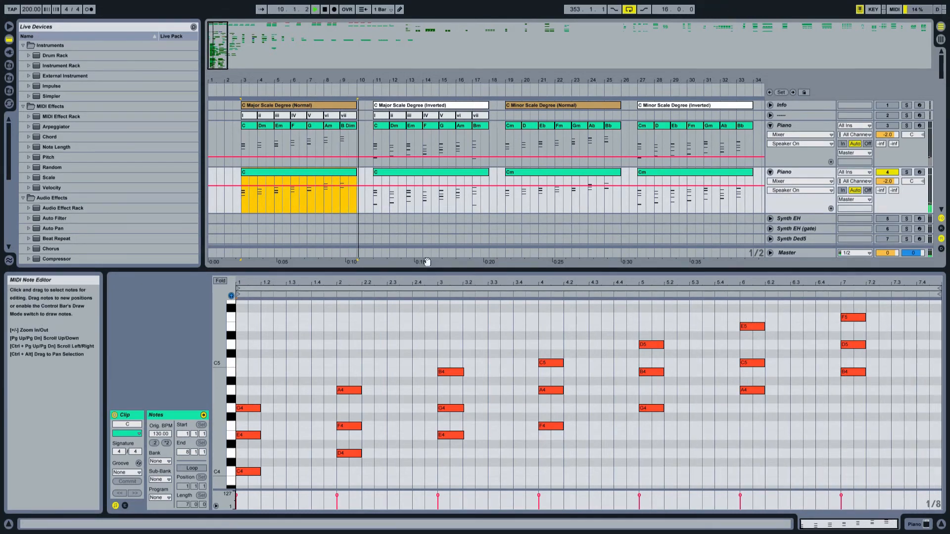
Play the inverted C major and inverted C minor scale degree clips on the second Piano track.
left_click(388, 173)
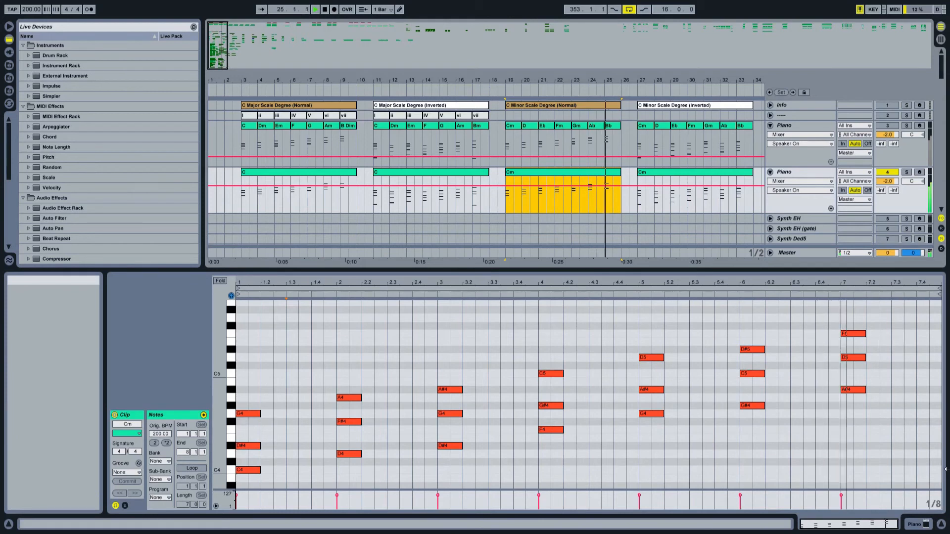
left_click(664, 171)
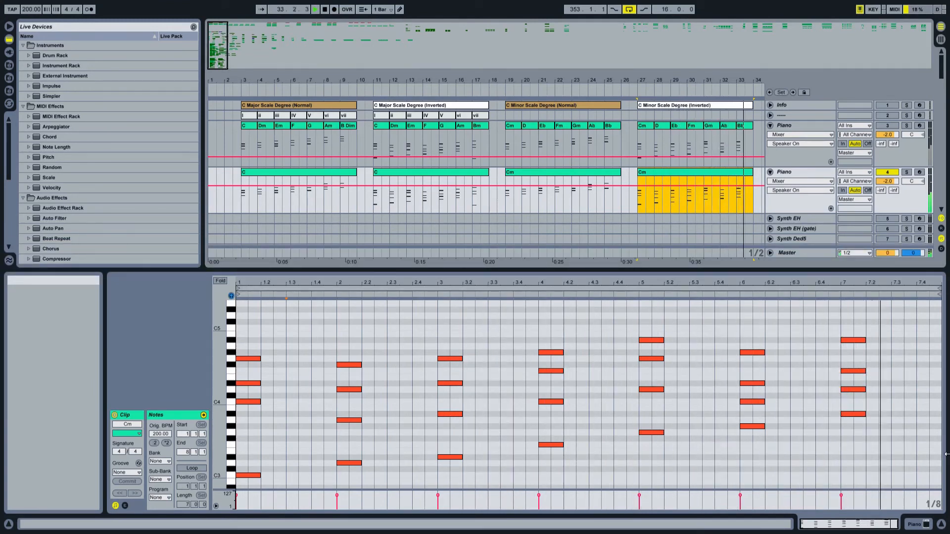
key("space")
Play the C6 chord clip at bar 35 on the second Piano track with its full note range in view.
left_click_drag(220, 47, 234, 52)
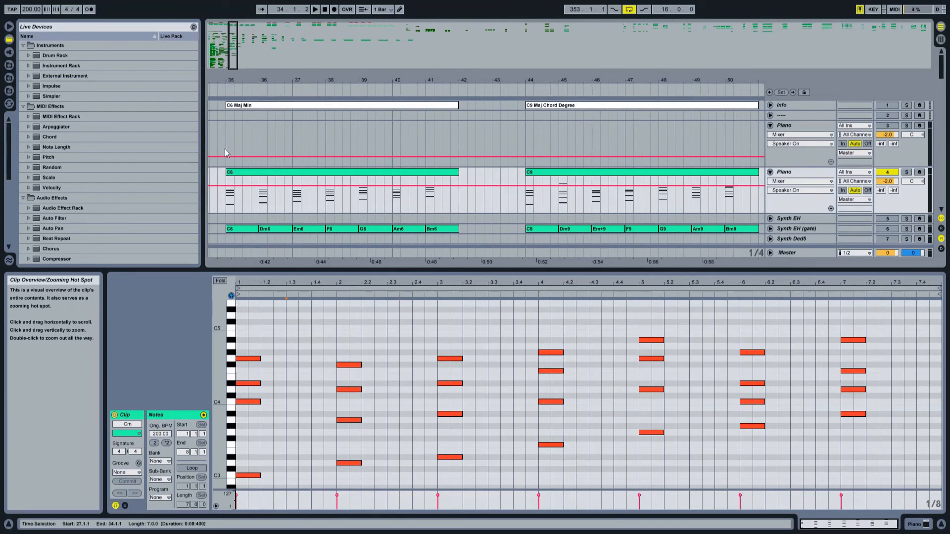
left_click(240, 171)
key("space")
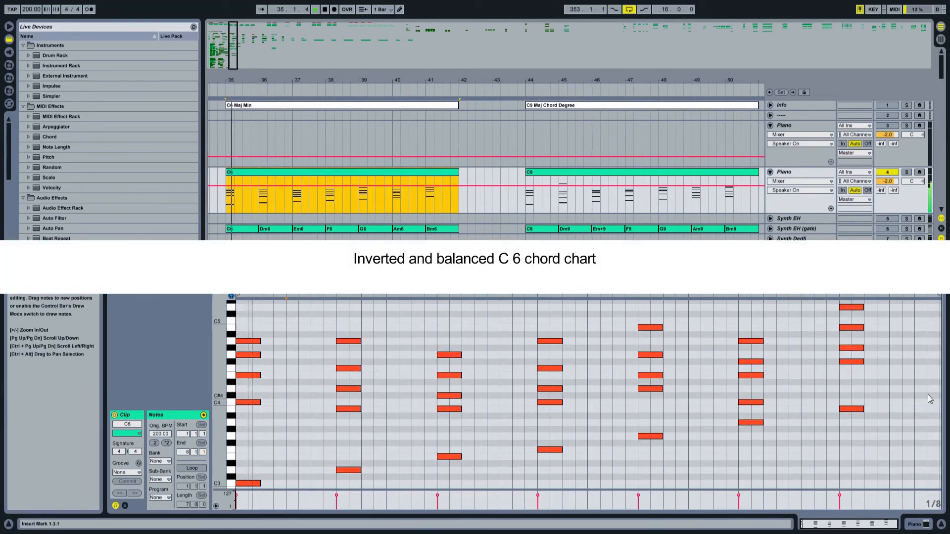
left_click_drag(218, 386, 275, 389)
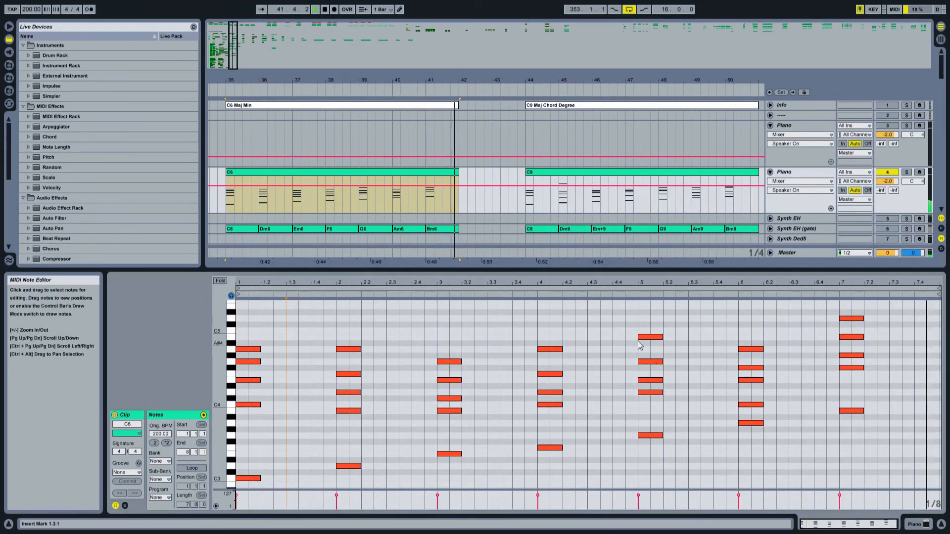
Play the C9 Maj Chord Degree clip at bar 44 through its seven chords while viewing its notes.
left_click(540, 177)
key("space")
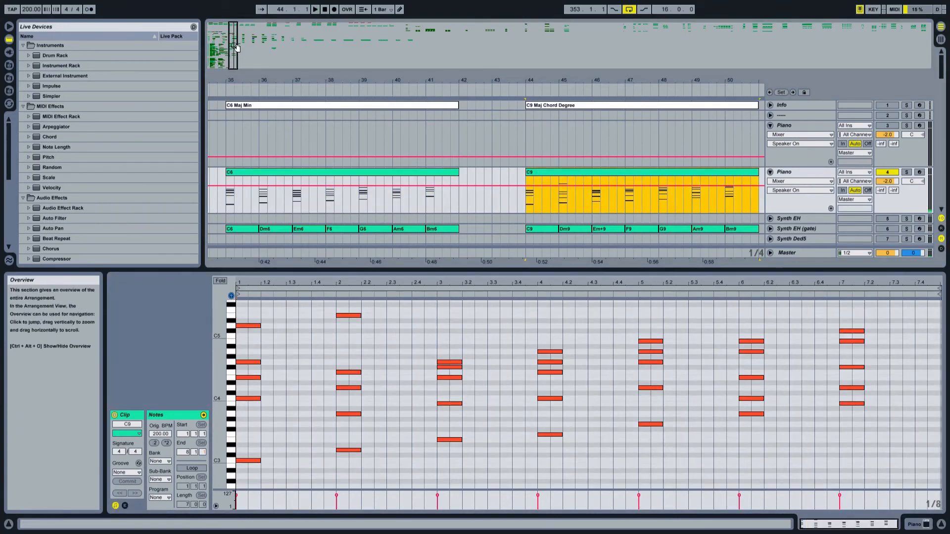
left_click_drag(233, 46, 238, 48)
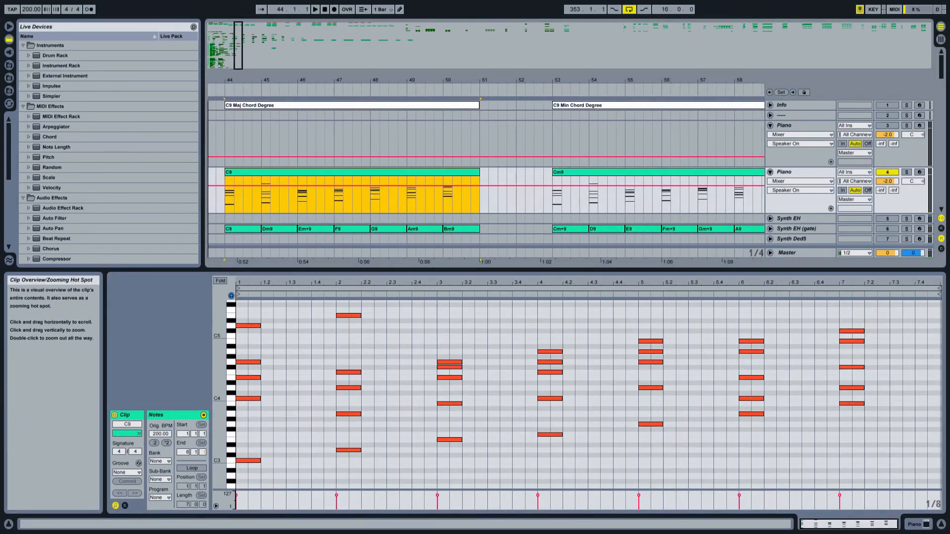
key("space")
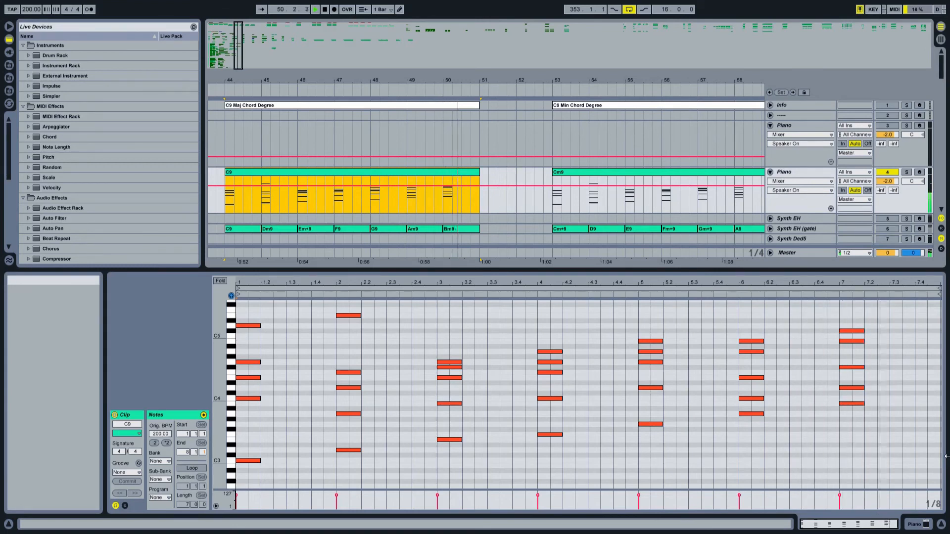
key("space")
Play the Cm9 clip of the C9 Min Chord Degree section at bar 53 while viewing its notes.
left_click(583, 172)
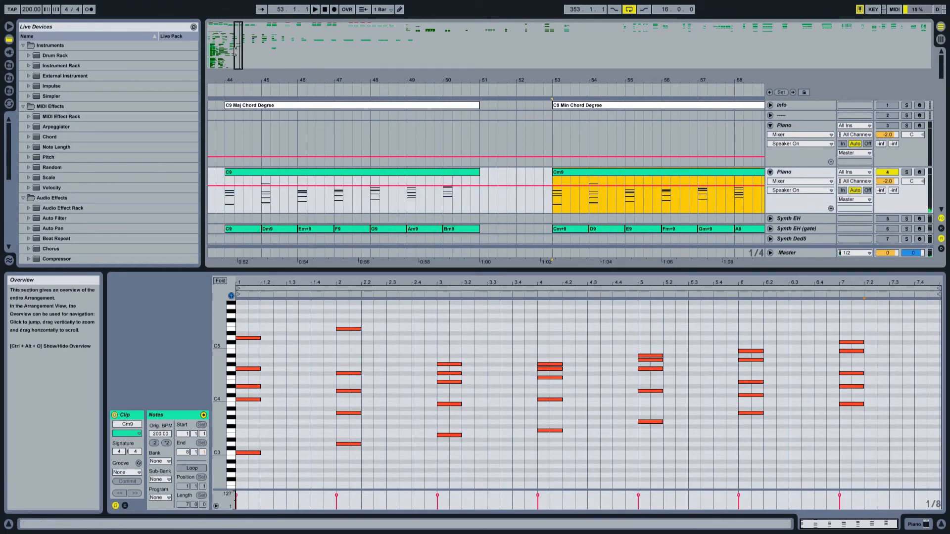
left_click_drag(239, 51, 244, 56)
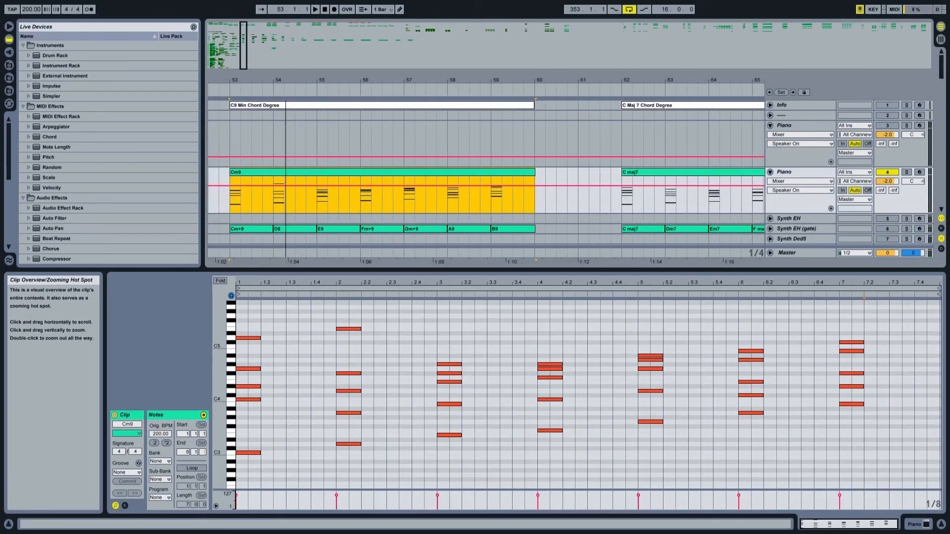
key("space")
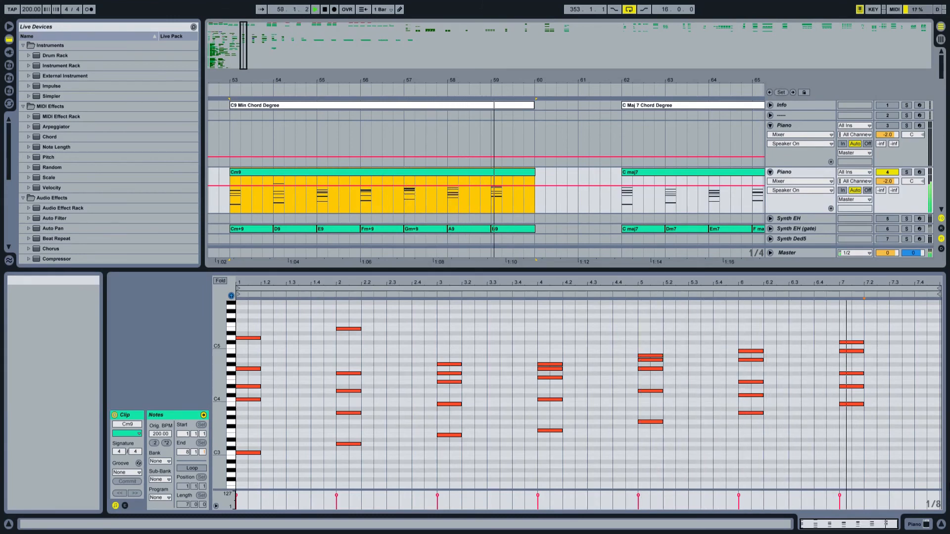
key("space")
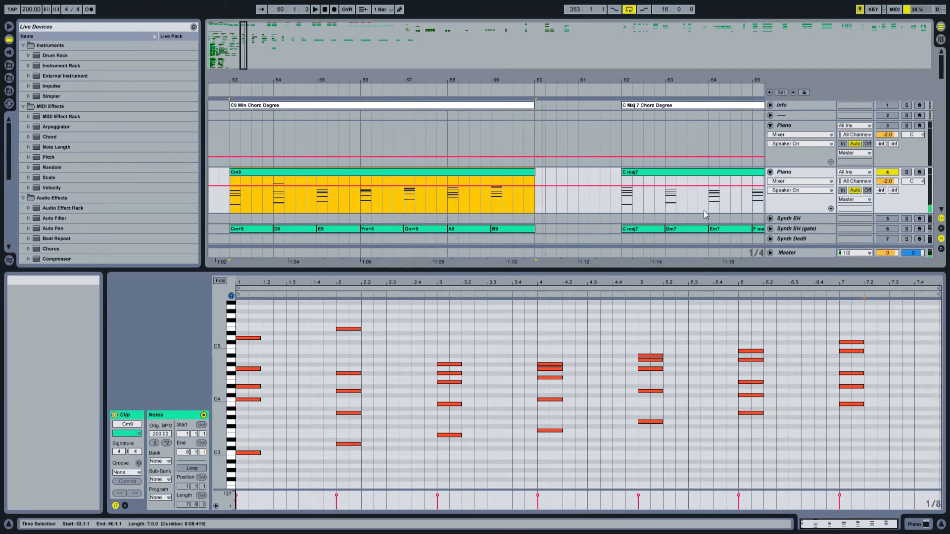
Play the C maj7 clip of the C Maj 7 Chord Degree section at bar 62 while viewing its notes.
left_click(646, 173)
left_click_drag(245, 51, 250, 53)
key("space")
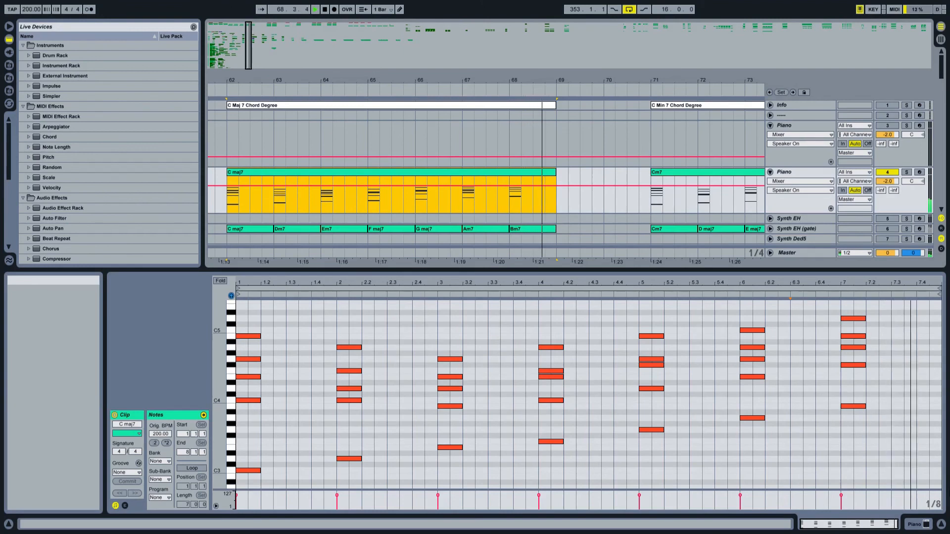
key("space")
Play the Cm7 clip of the C Min 7 Chord Degree section at bar 71 with all its notes in view.
left_click(672, 179)
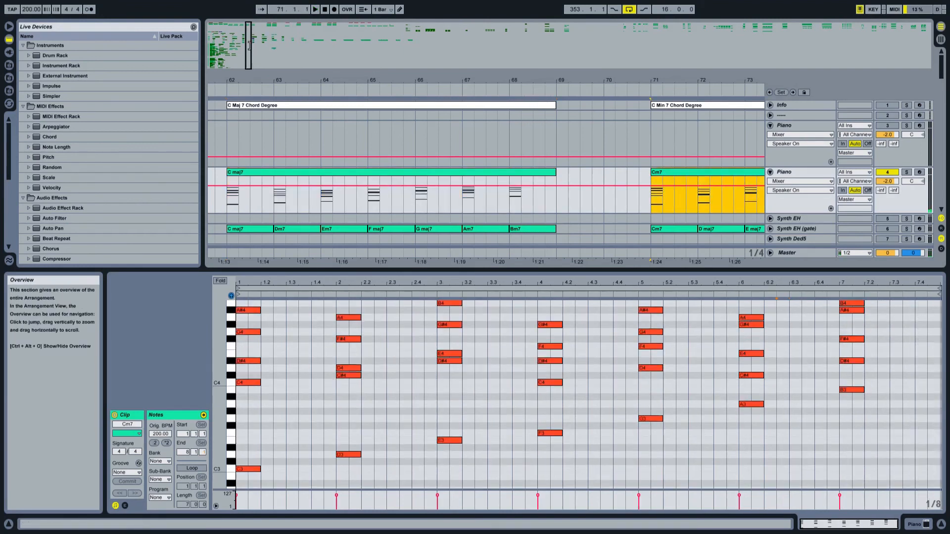
left_click_drag(250, 48, 254, 48)
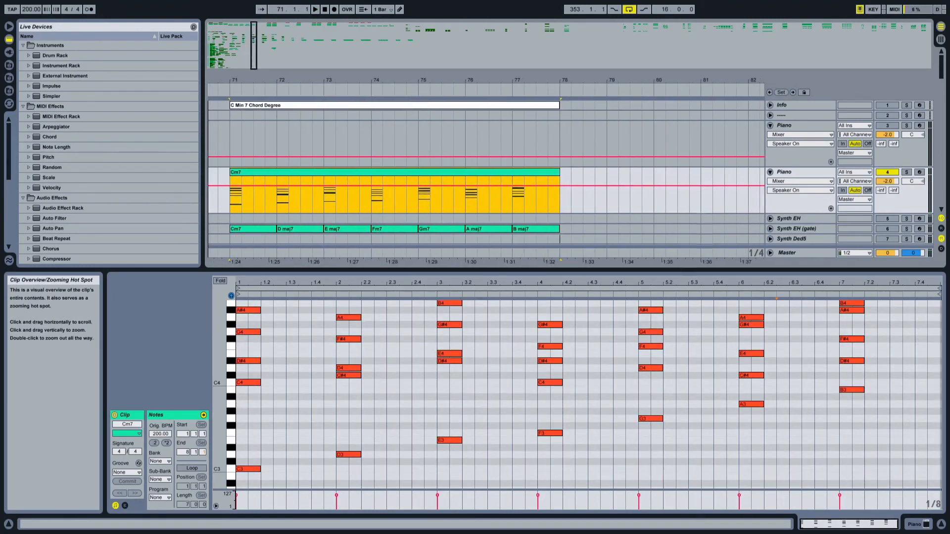
key("space")
left_click_drag(218, 386, 213, 397)
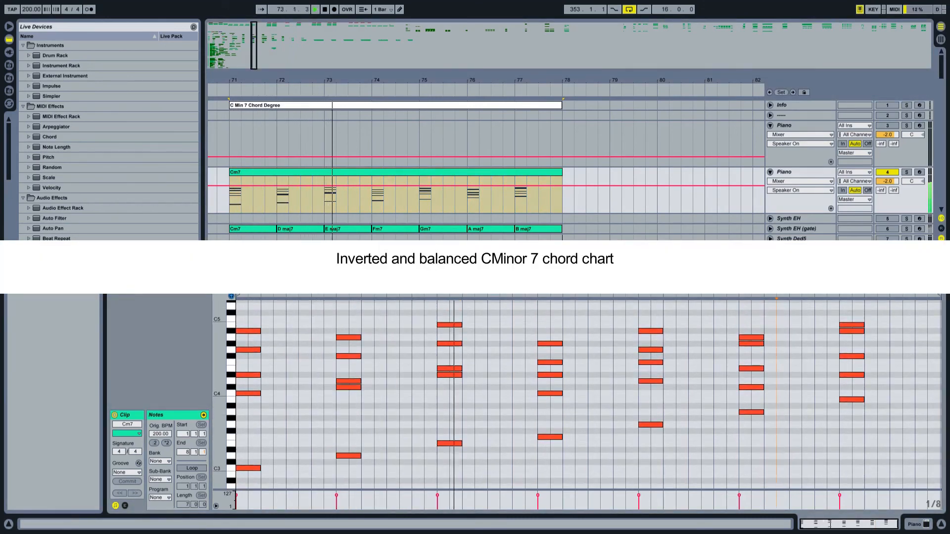